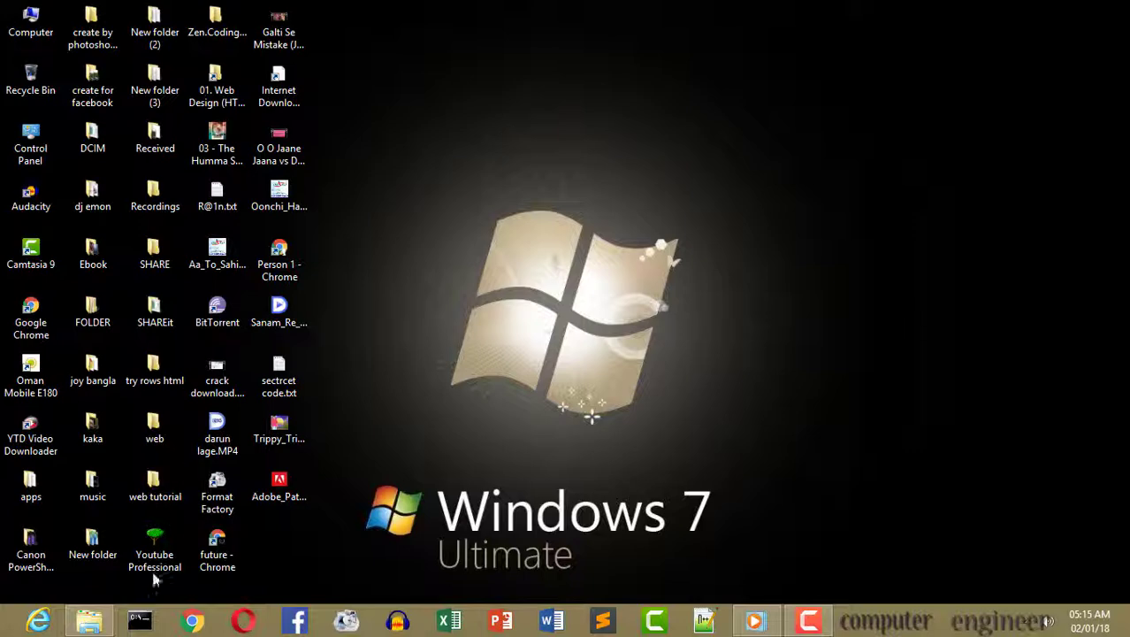
- Run idman627build2.exe from the IDM 6.27 Build 2 folder as administrator
left_click(88, 621)
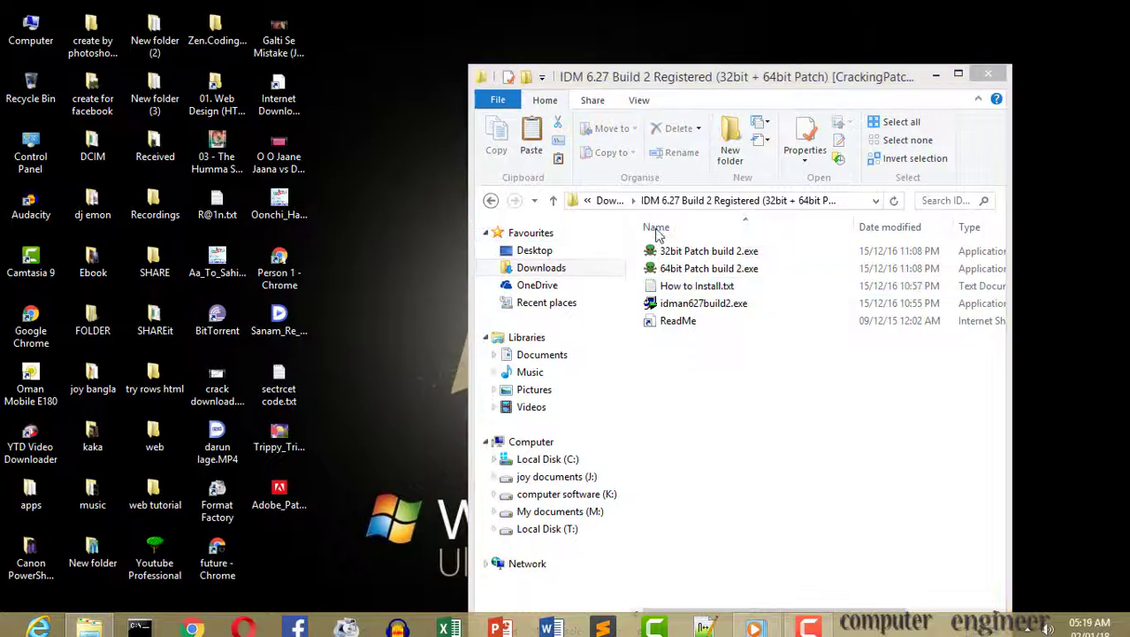
left_click(715, 305)
right_click(714, 304)
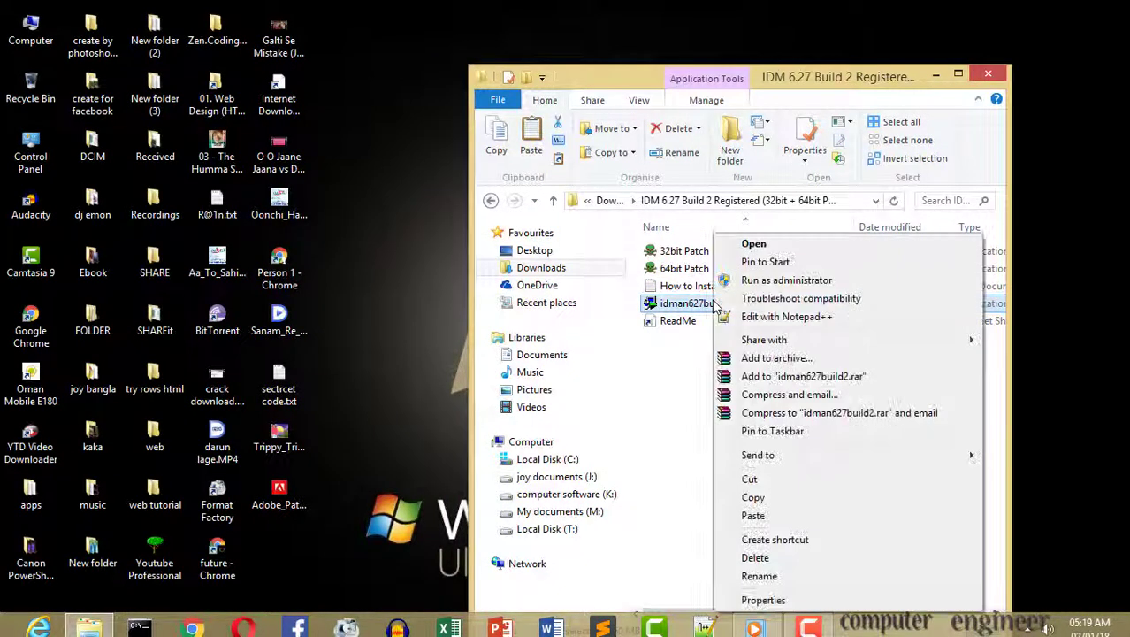
left_click(772, 281)
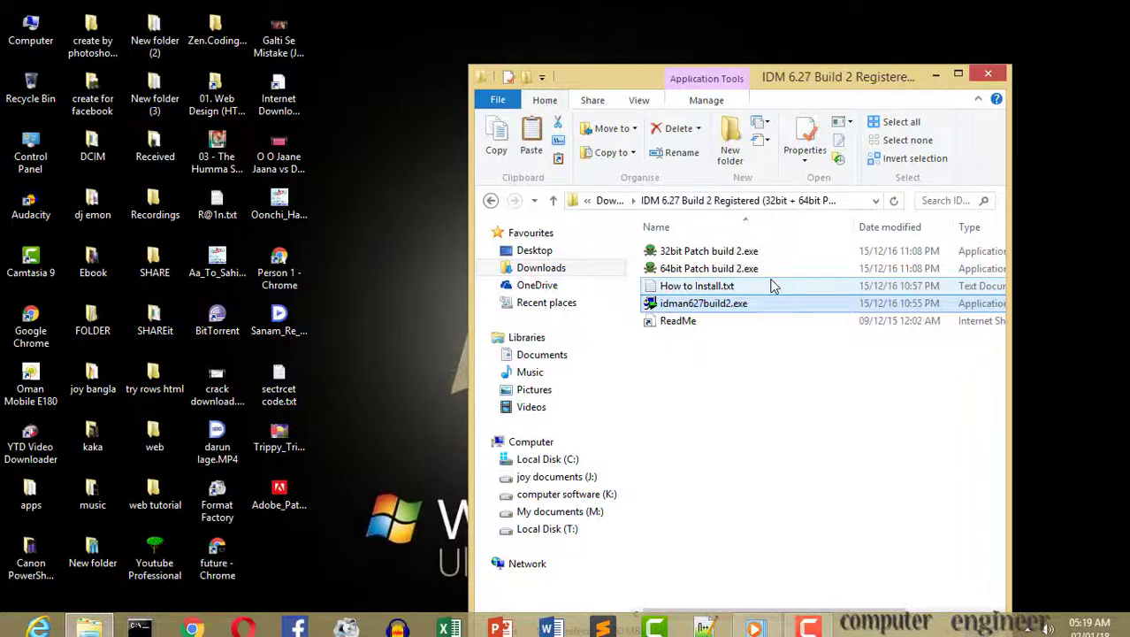
- Accept the license and install Internet Download Manager in C:\Program Files (x86)\Internet Download Manager with a desktop icon, finishing the setup
left_click(645, 443)
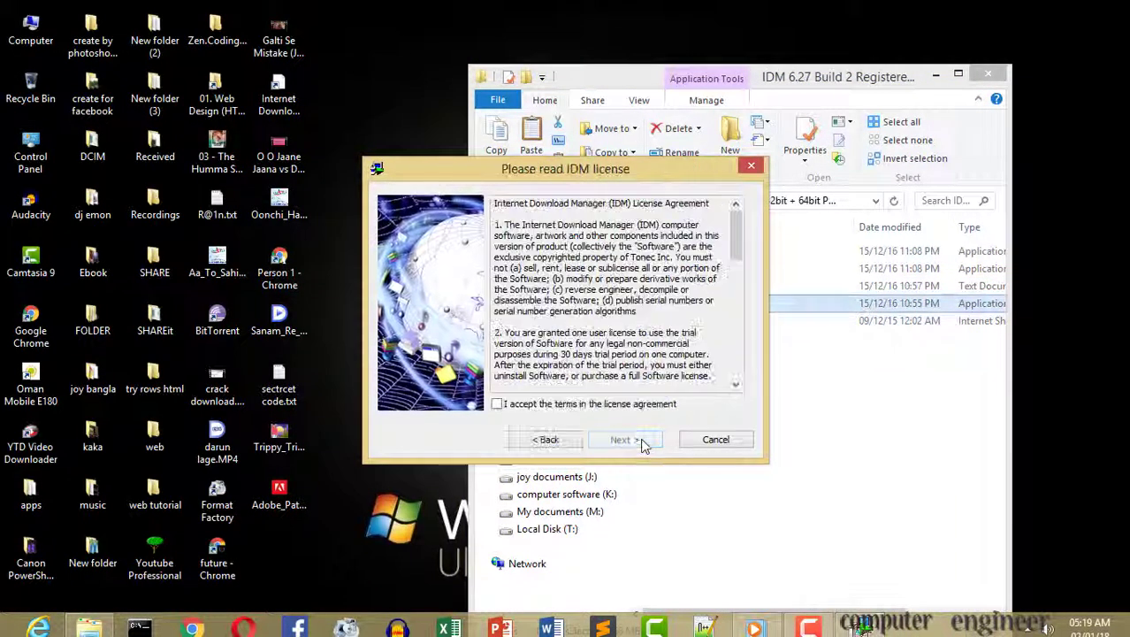
left_click(508, 407)
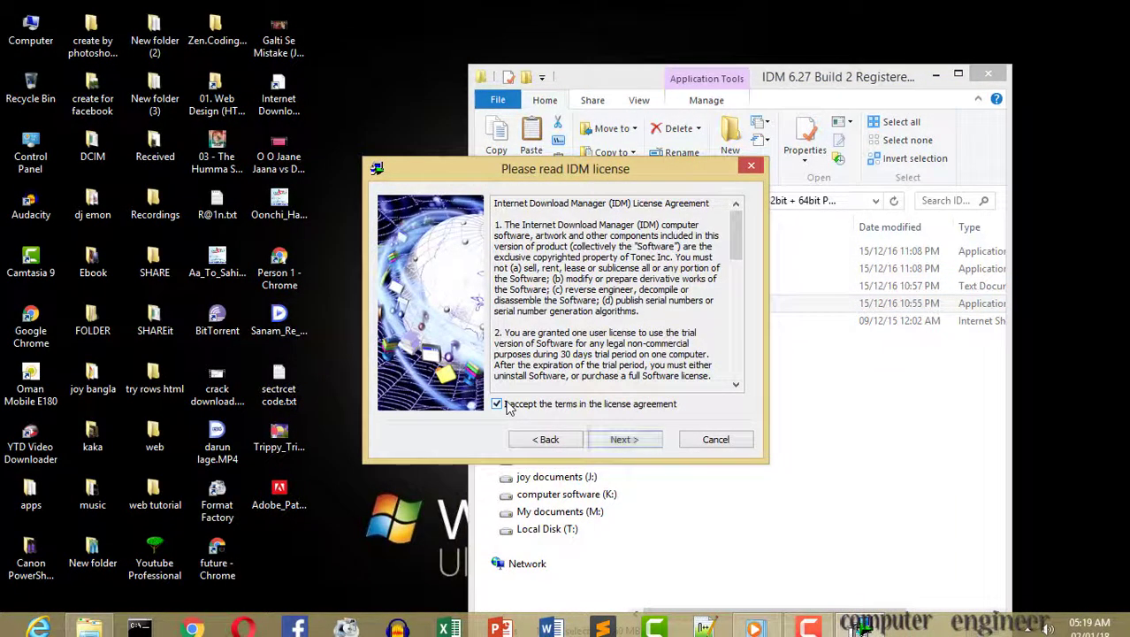
left_click(630, 444)
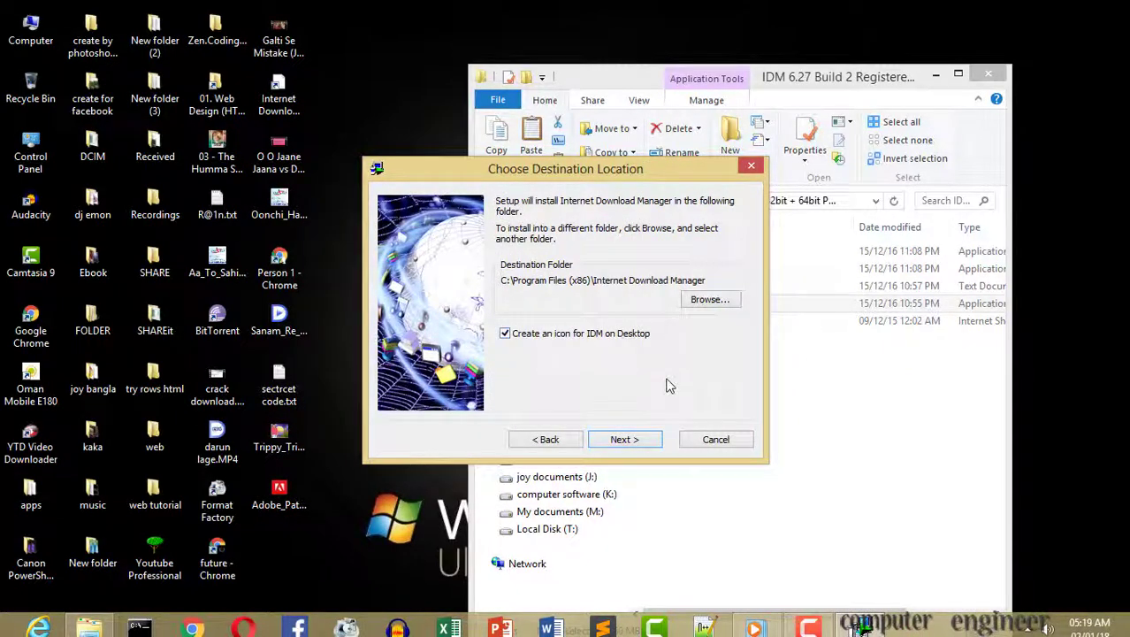
left_click(631, 440)
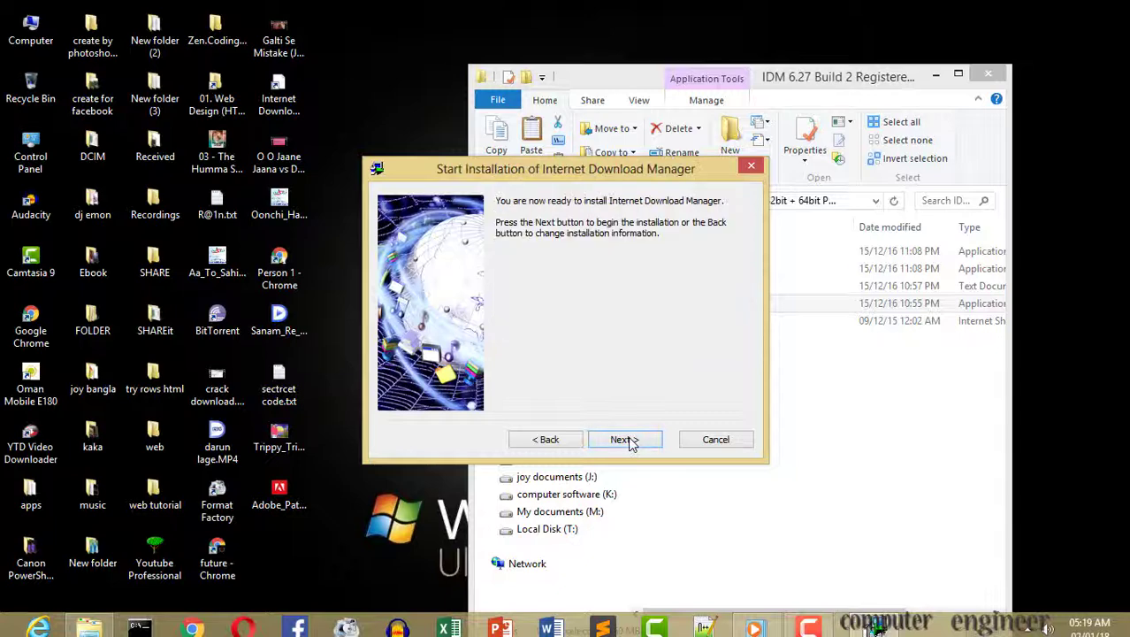
left_click(630, 439)
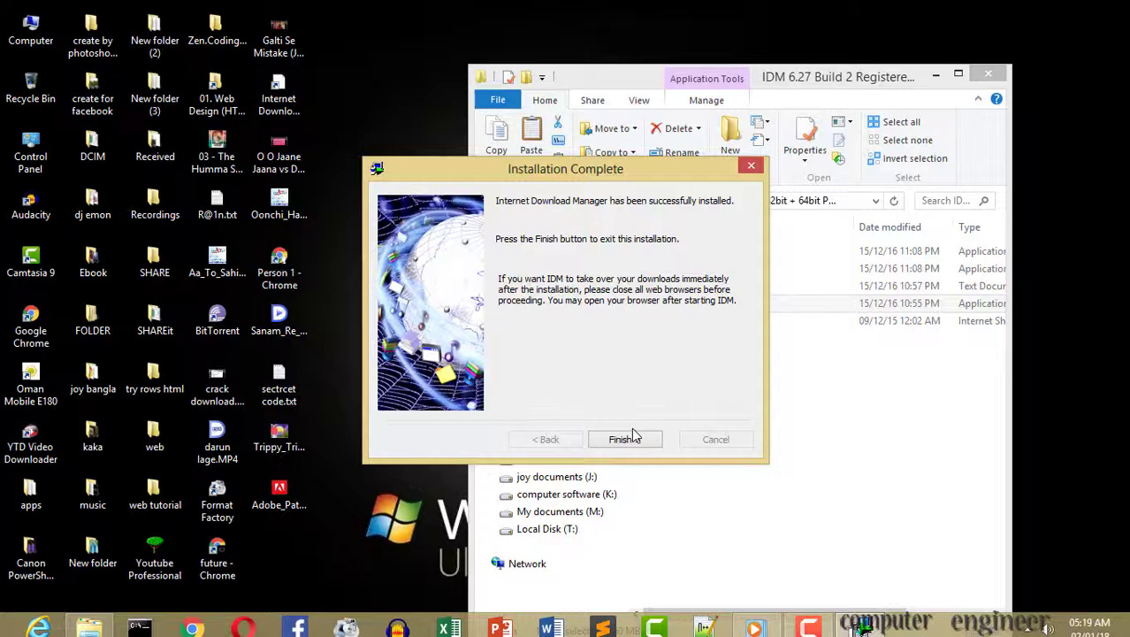
left_click(622, 439)
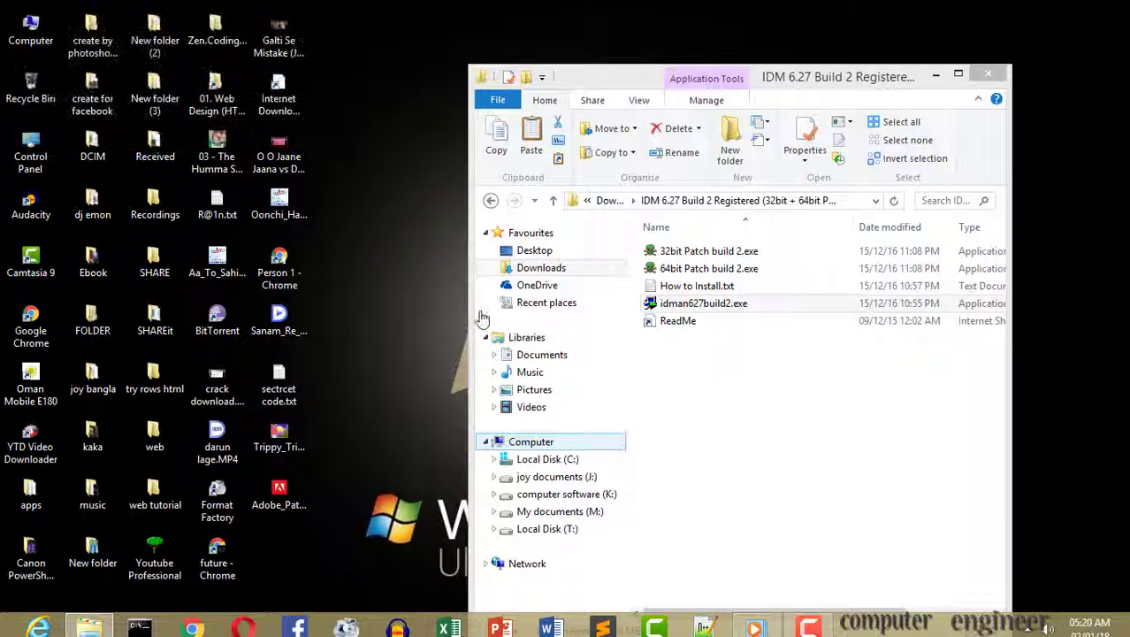
right_click(351, 232)
left_click(382, 278)
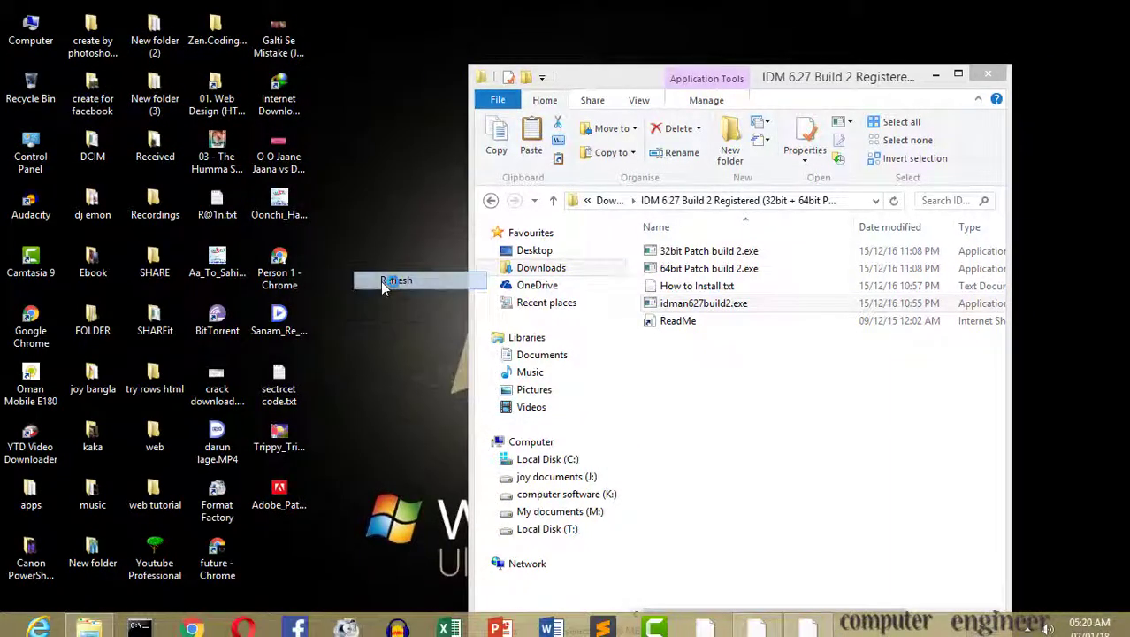
right_click(381, 282)
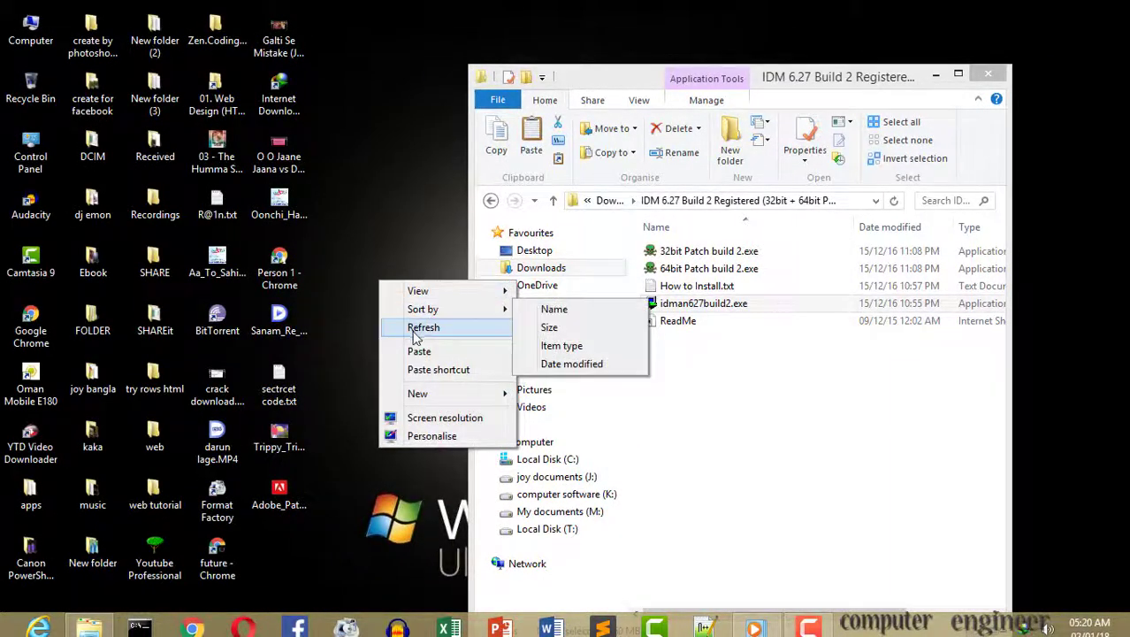
left_click(417, 328)
right_click(374, 304)
left_click(412, 350)
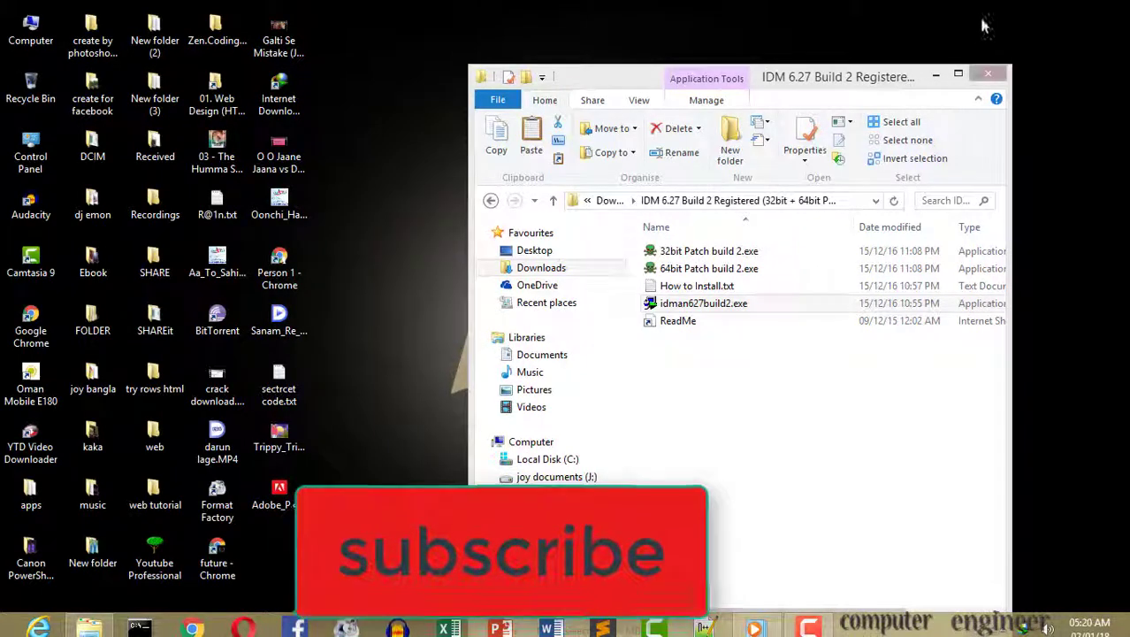
- Minimize the folder window, launch Internet Download Manager from the Start screen to inspect it, and close it
left_click(938, 78)
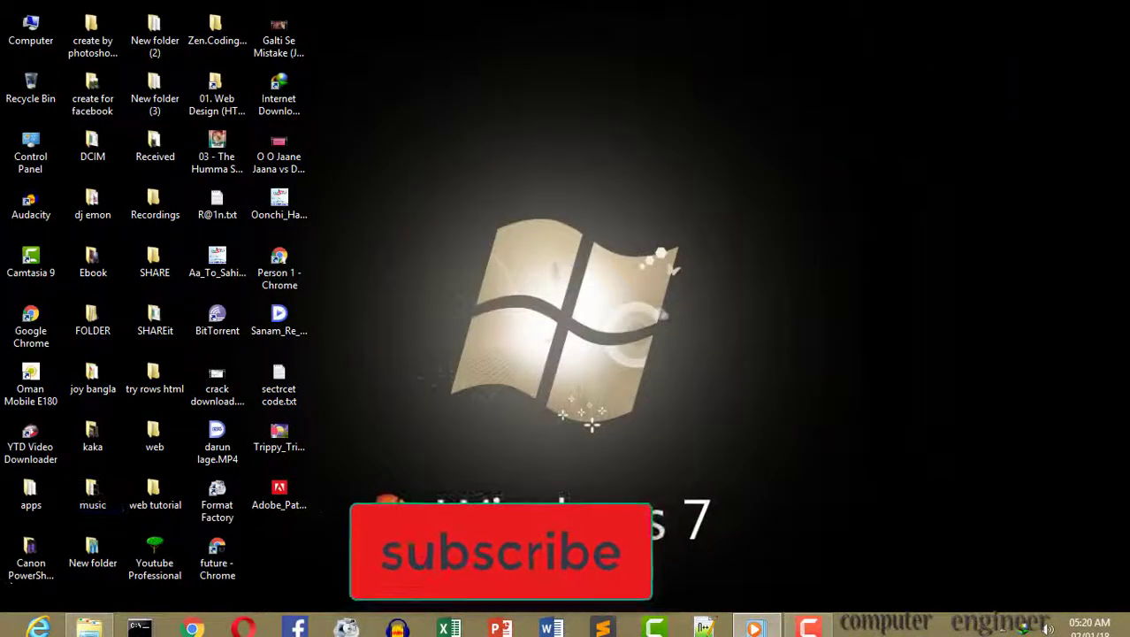
key("super")
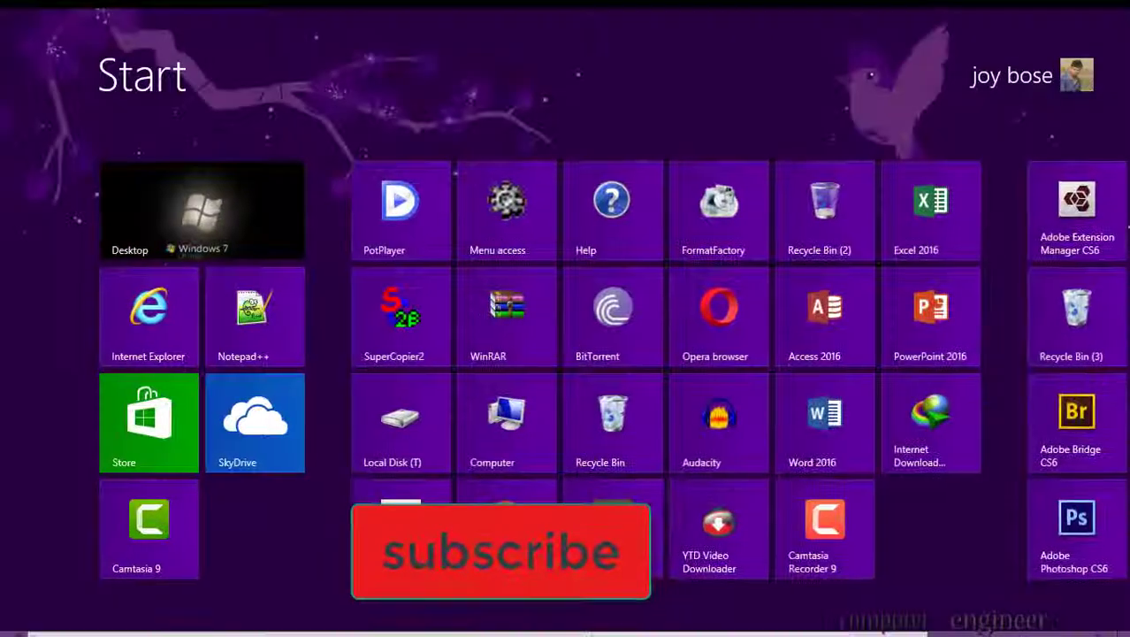
left_click(934, 434)
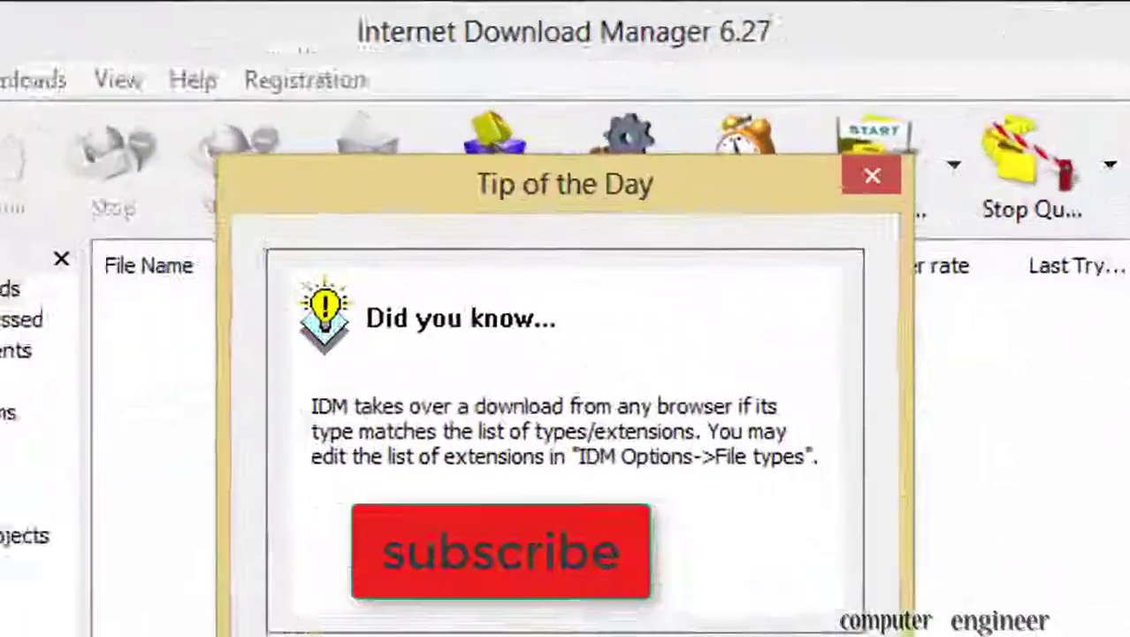
key("Escape")
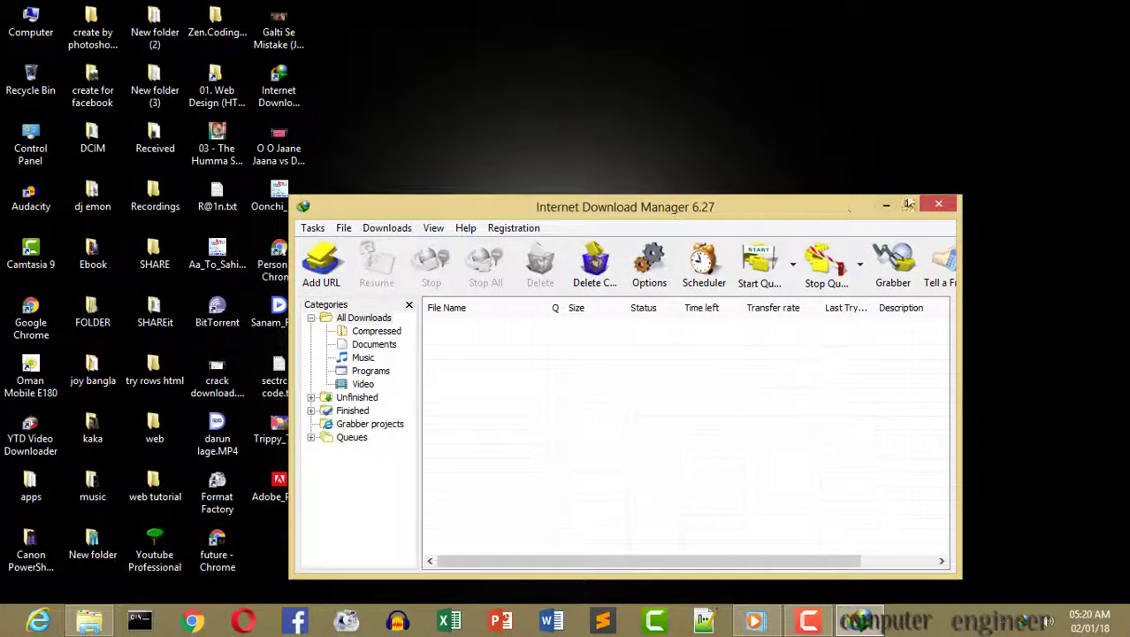
left_click(940, 204)
right_click(731, 196)
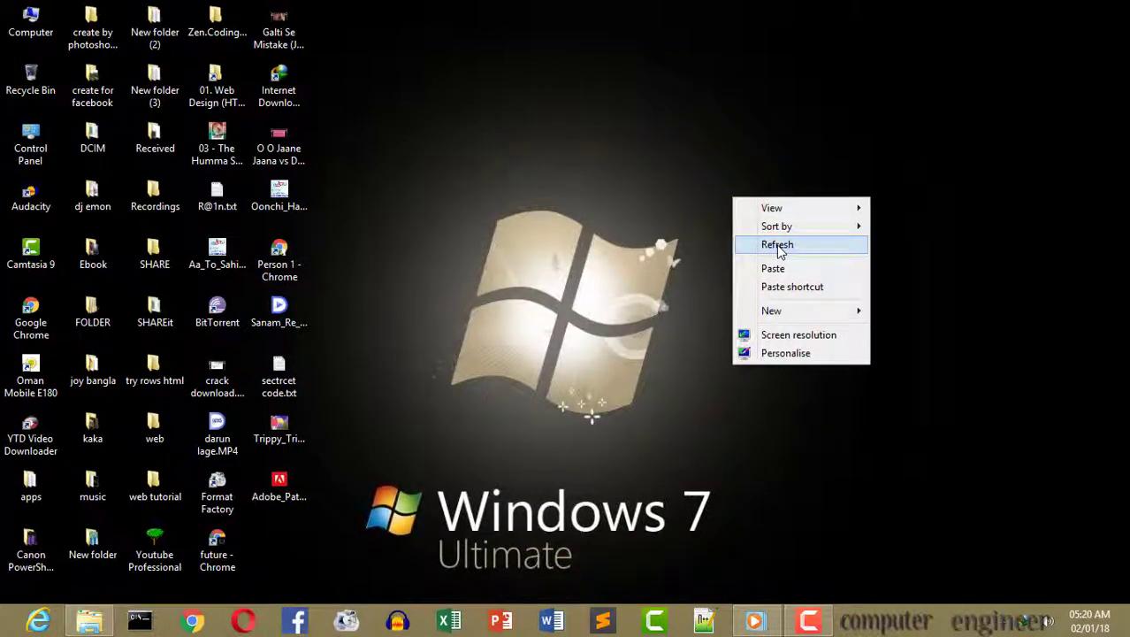
left_click(779, 246)
right_click(625, 232)
left_click(673, 281)
right_click(633, 239)
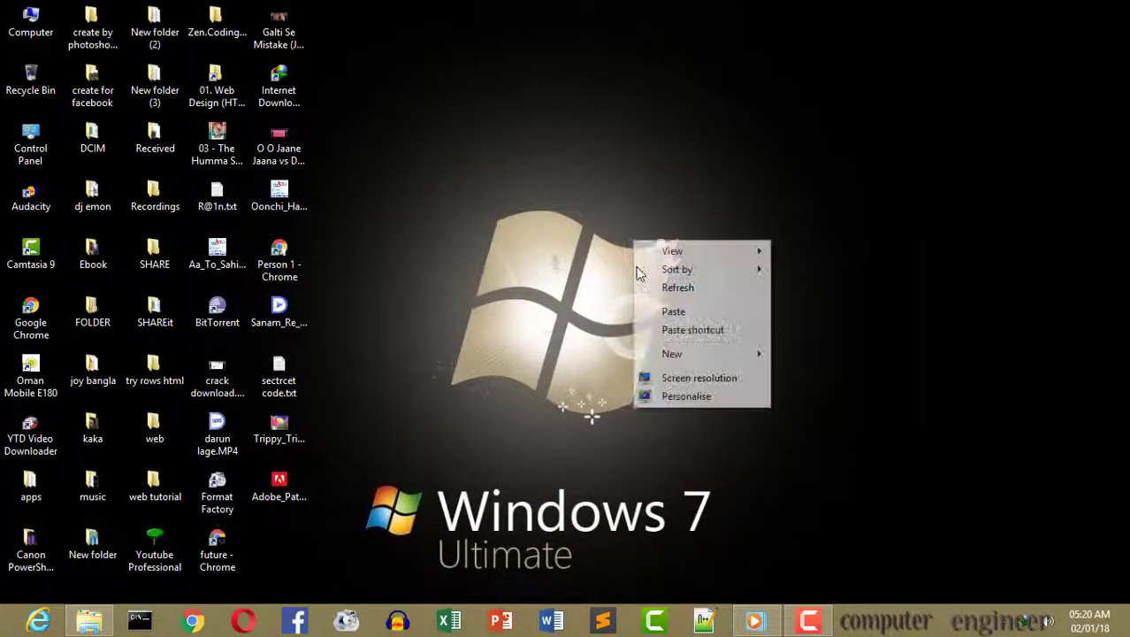
left_click(672, 290)
right_click(475, 228)
left_click(516, 274)
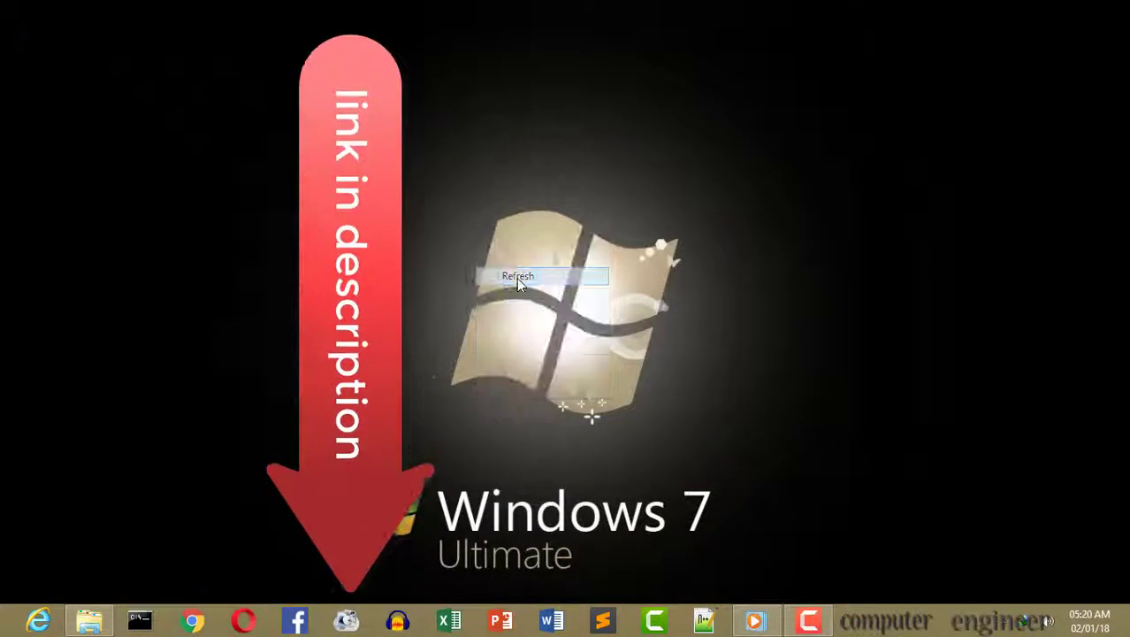
- Reopen the IDM 6.27 Build 2 folder and run 64bit Patch build 2.exe as administrator
left_click(88, 621)
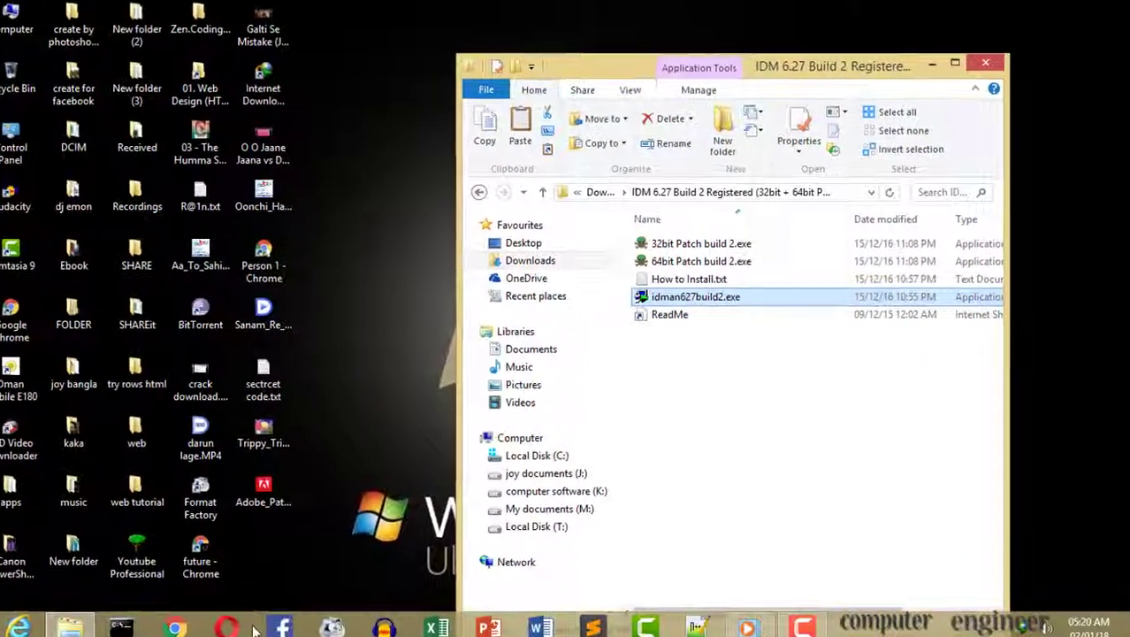
left_click(743, 261)
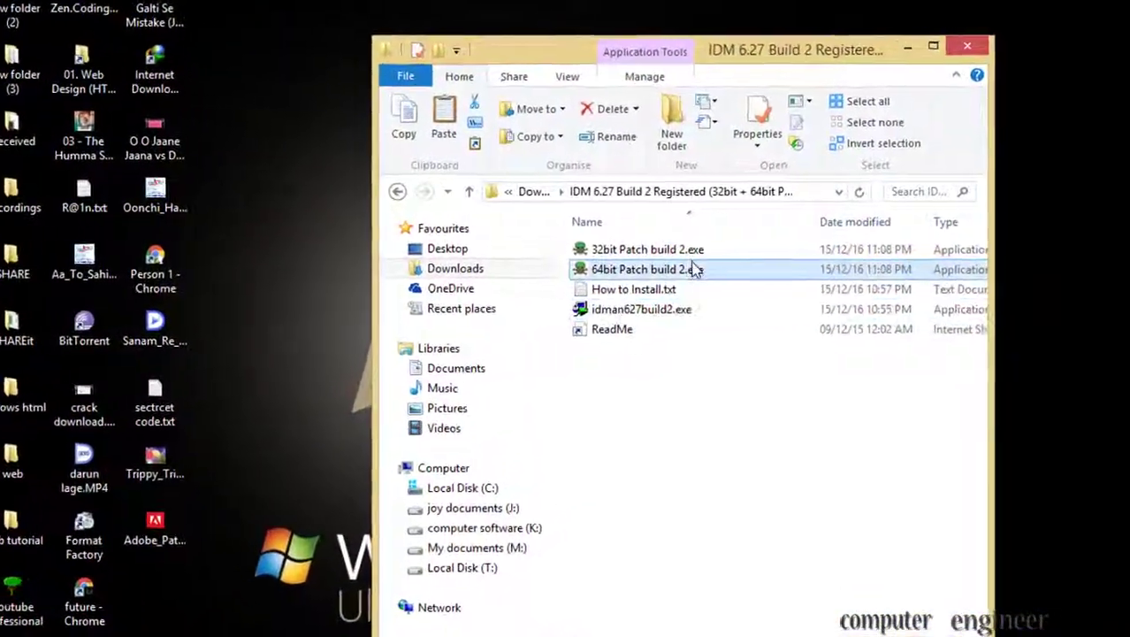
left_click(645, 252)
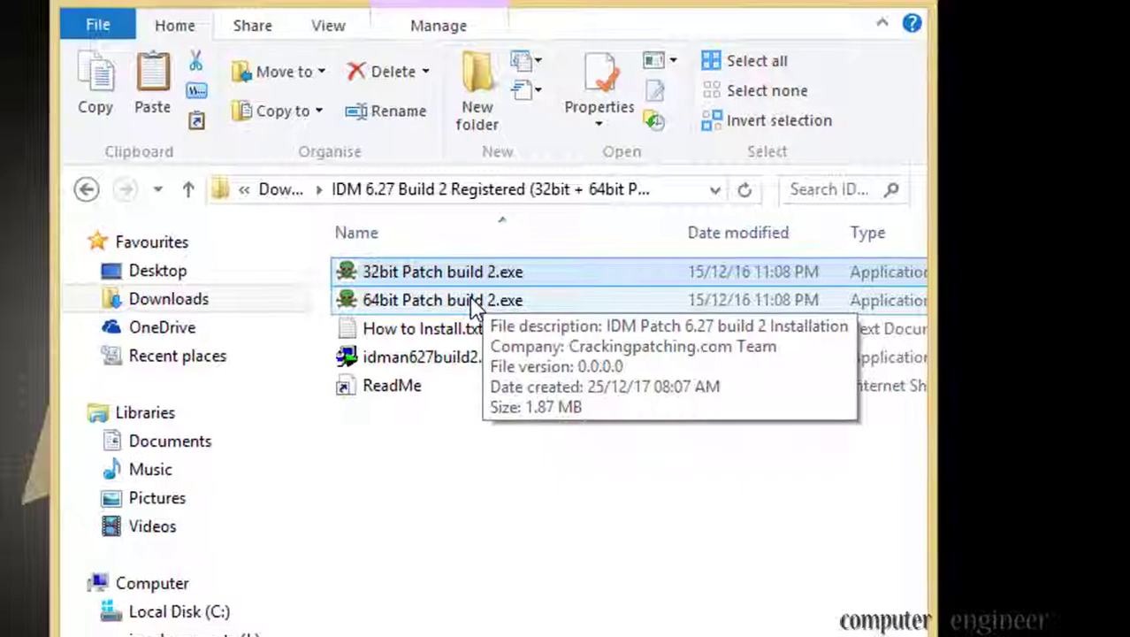
left_click(473, 302)
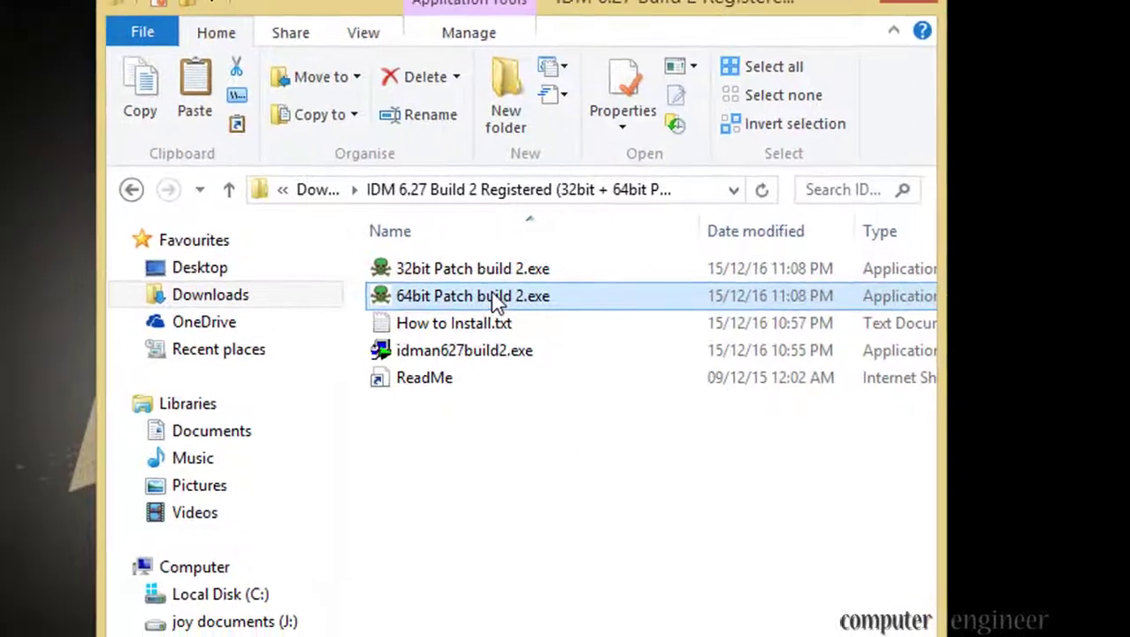
right_click(497, 303)
left_click(773, 266)
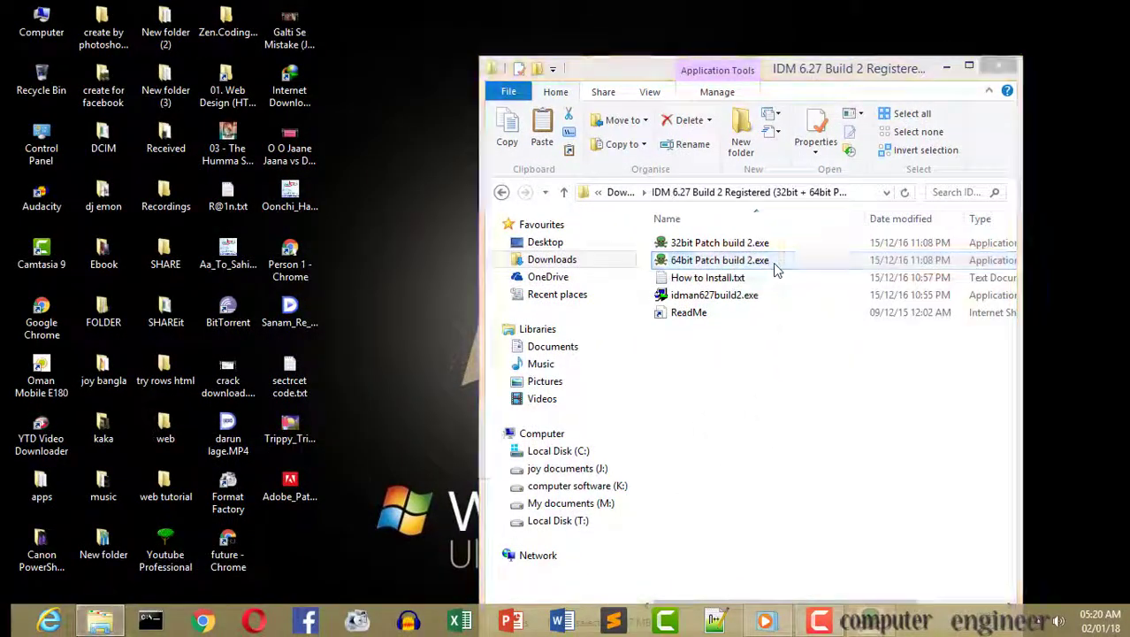
- Install IDM Patch 6.27 in C:\Program Files (x86)\Internet Download Manager and close its setup wizard
left_click(670, 460)
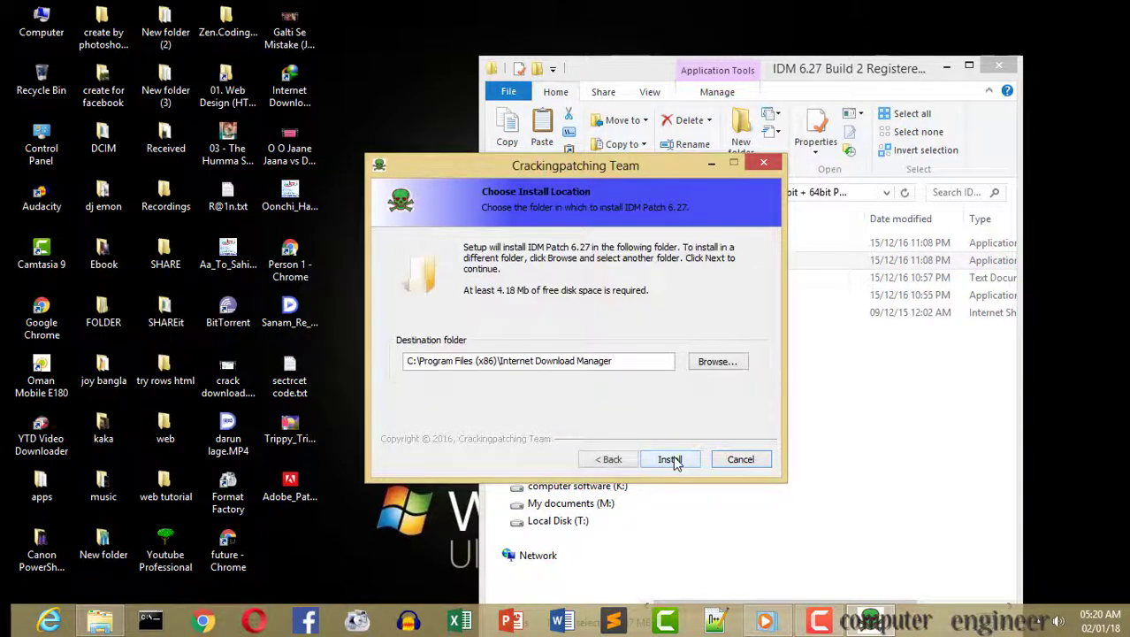
left_click(671, 460)
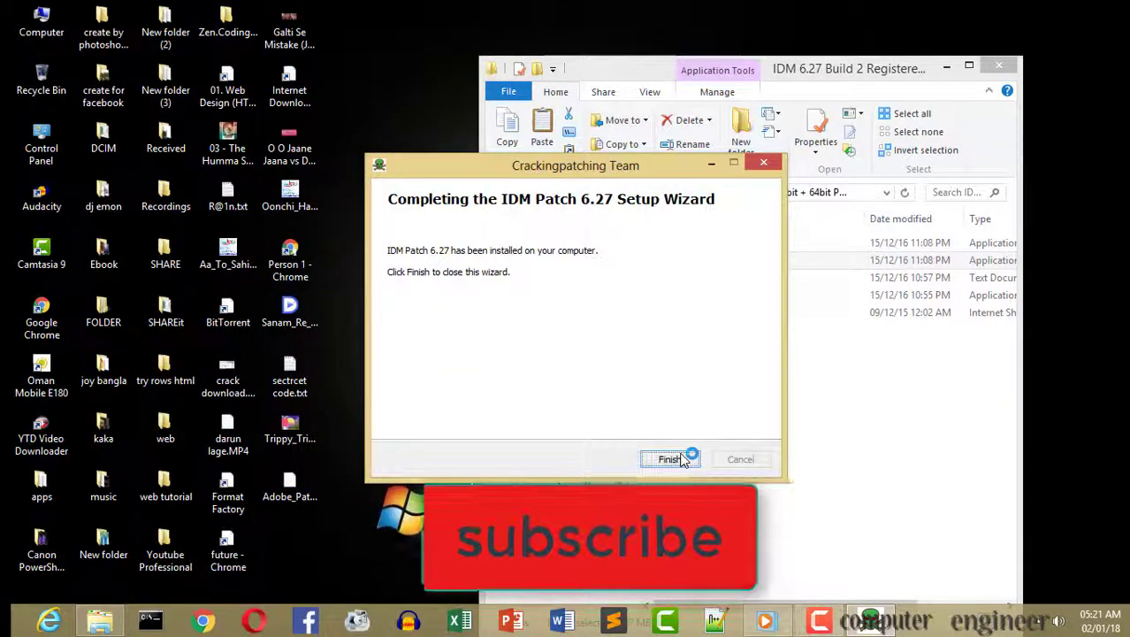
left_click(669, 459)
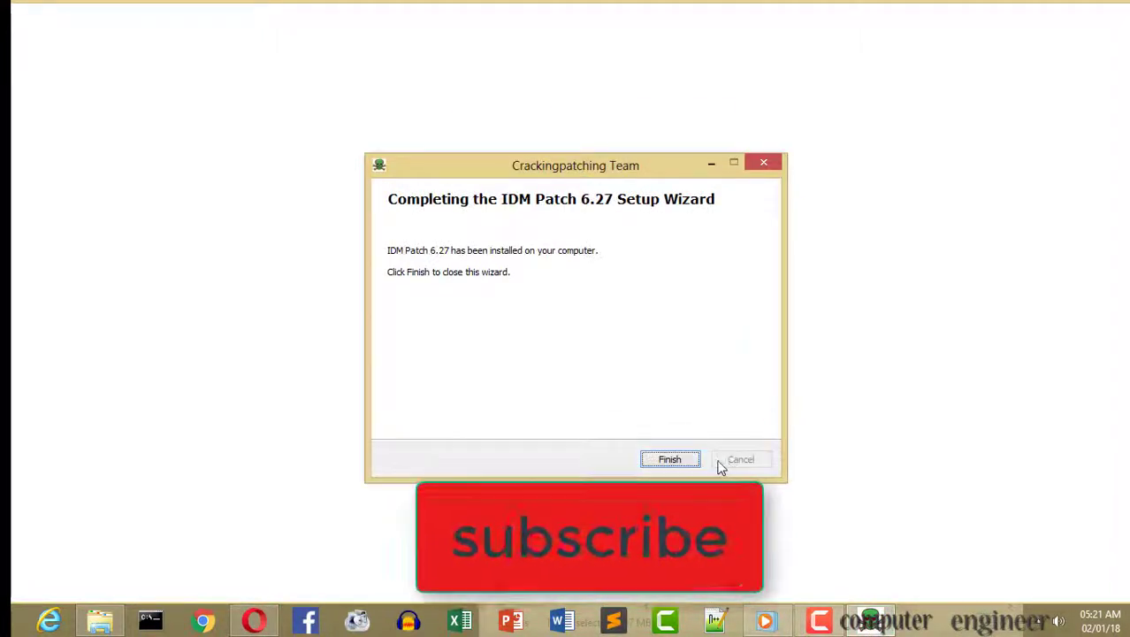
left_click(764, 166)
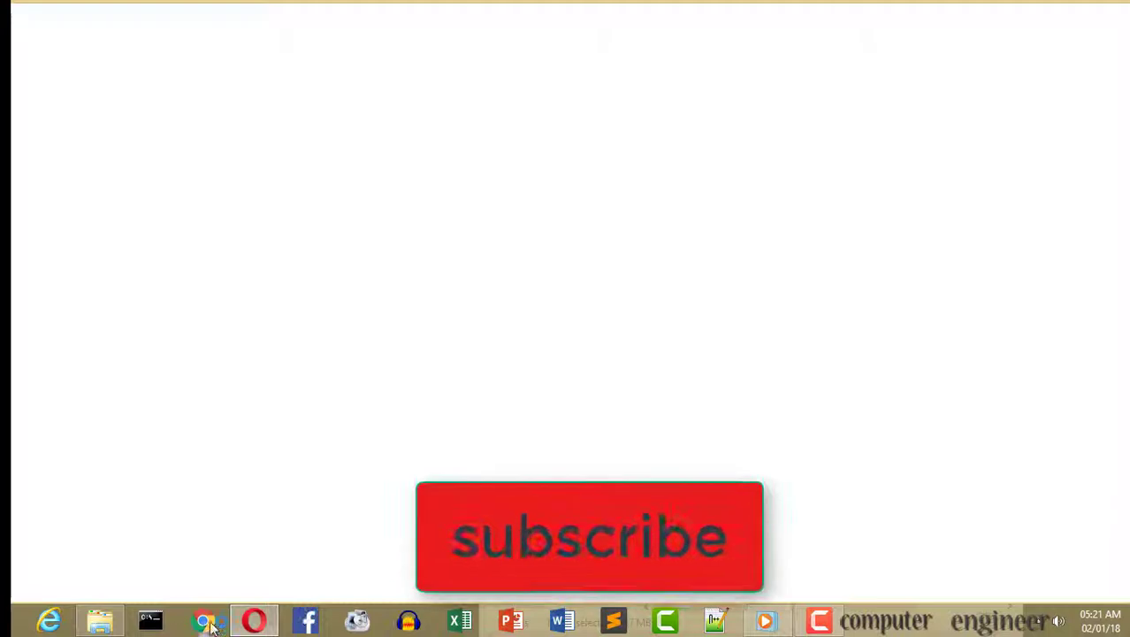
- Return to the folder window, launch Internet Download Manager from the Start screen, and dismiss the Tip of the Day
left_click(88, 622)
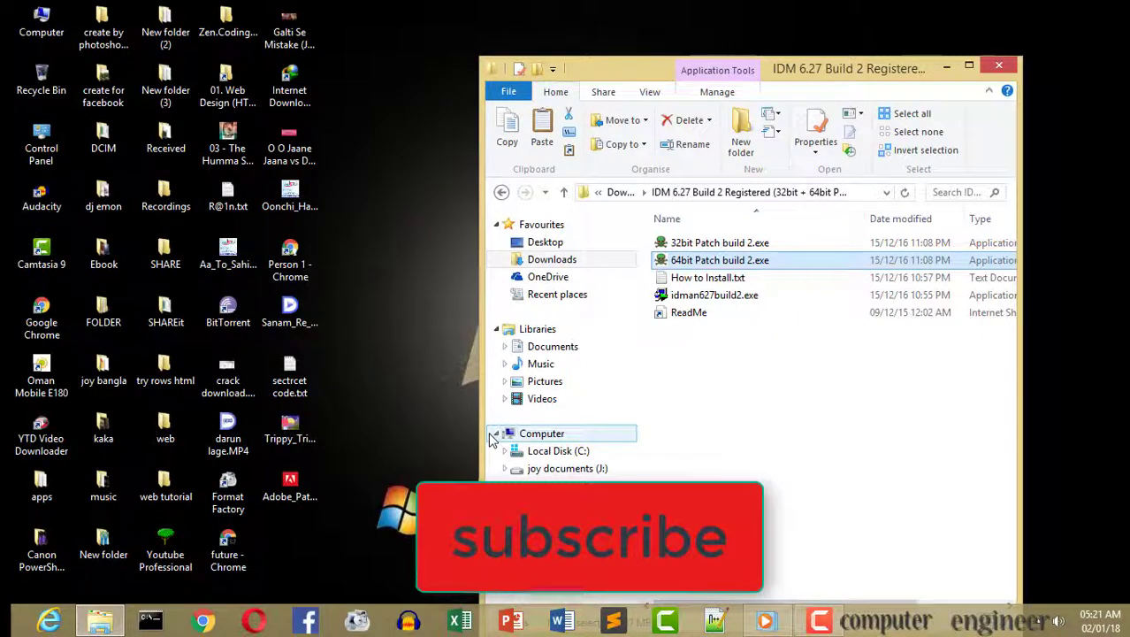
key("super")
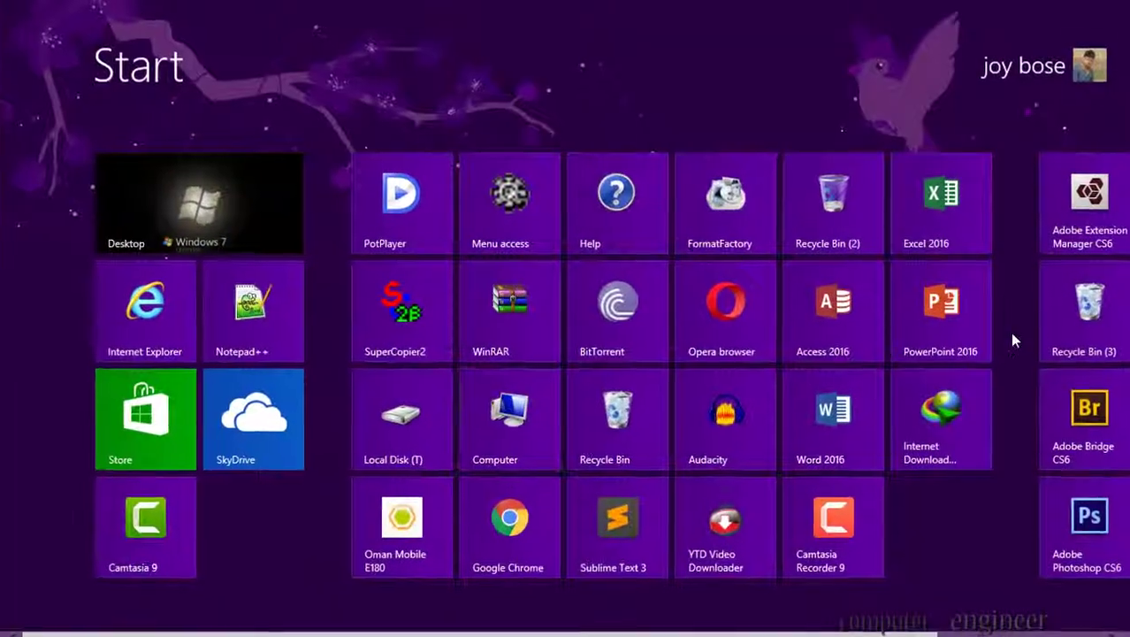
key("super")
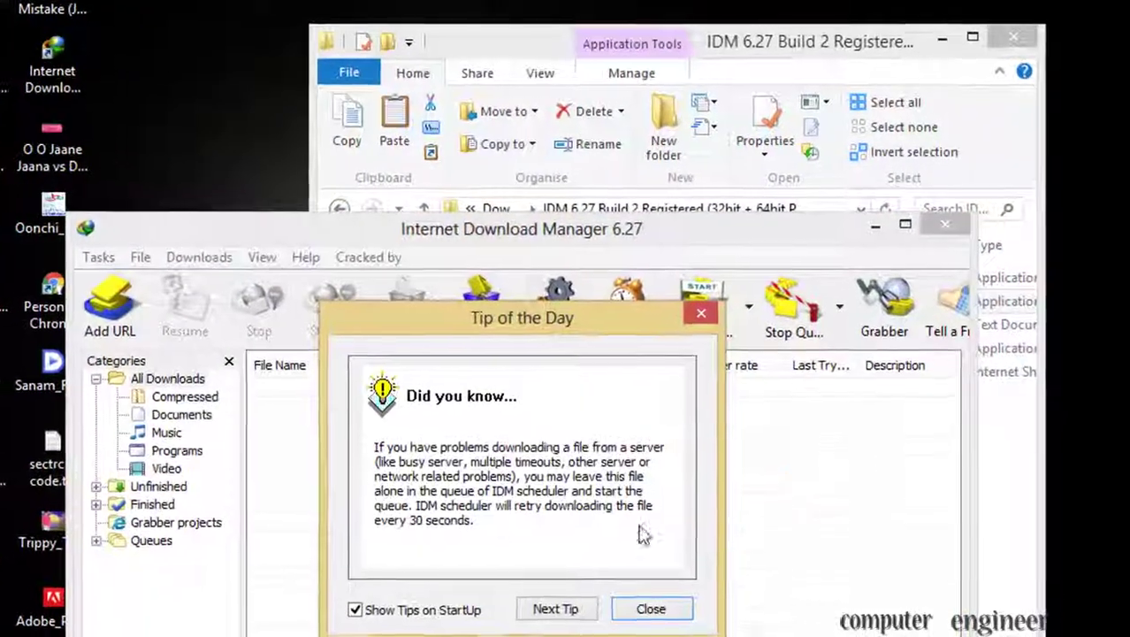
left_click(651, 608)
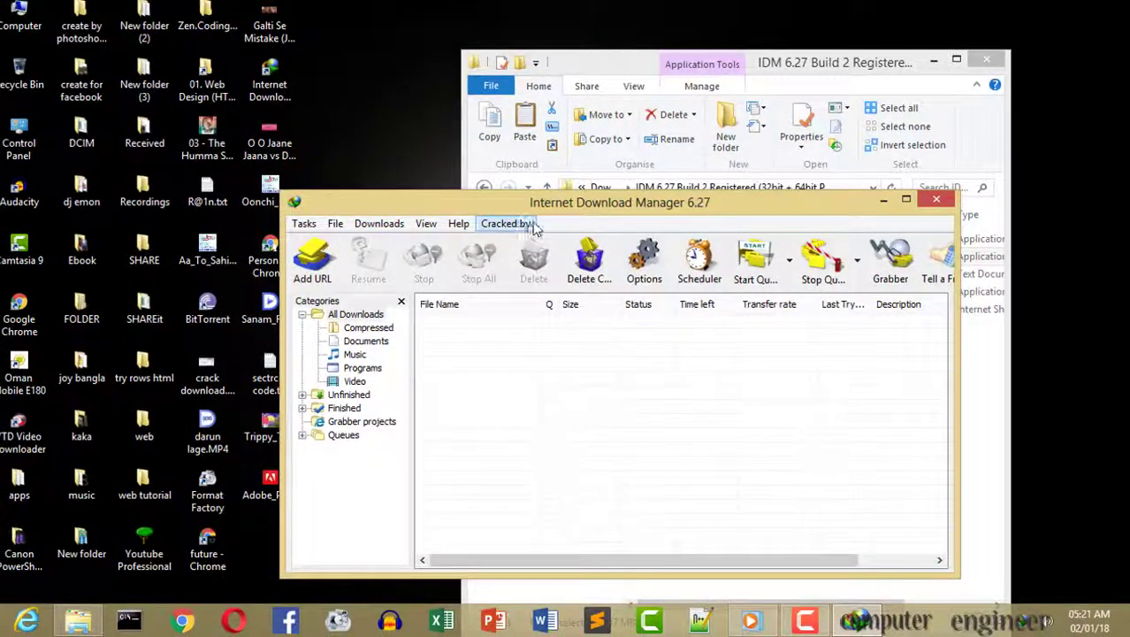
- Maximize Internet Download Manager, view the dialog for adding a download address, cancel it, and close the program
left_click(907, 202)
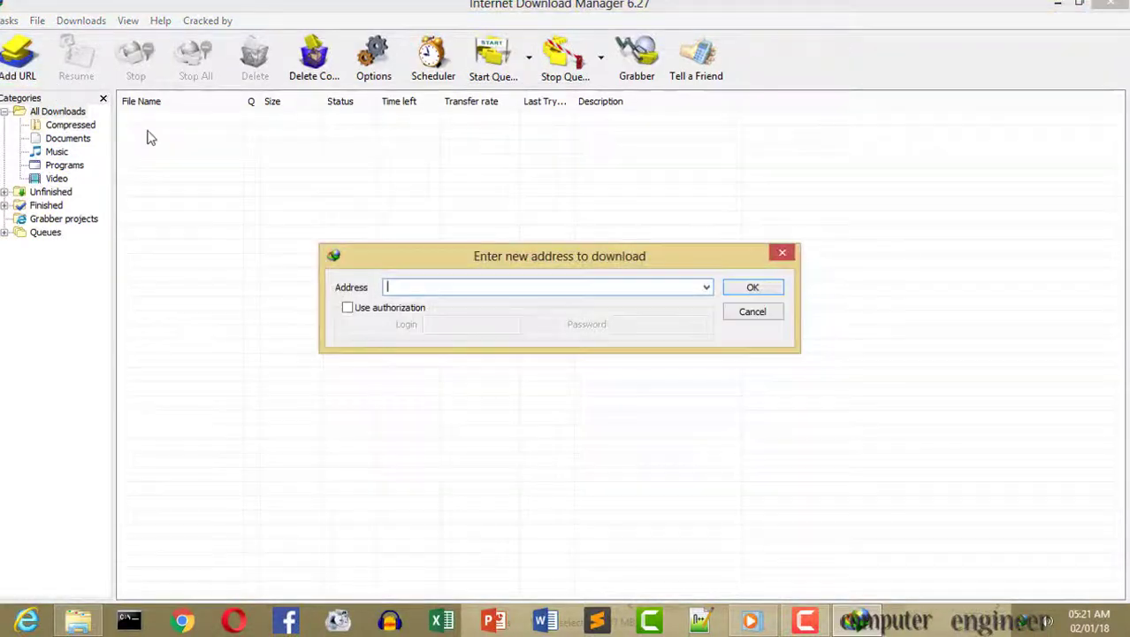
left_click(762, 316)
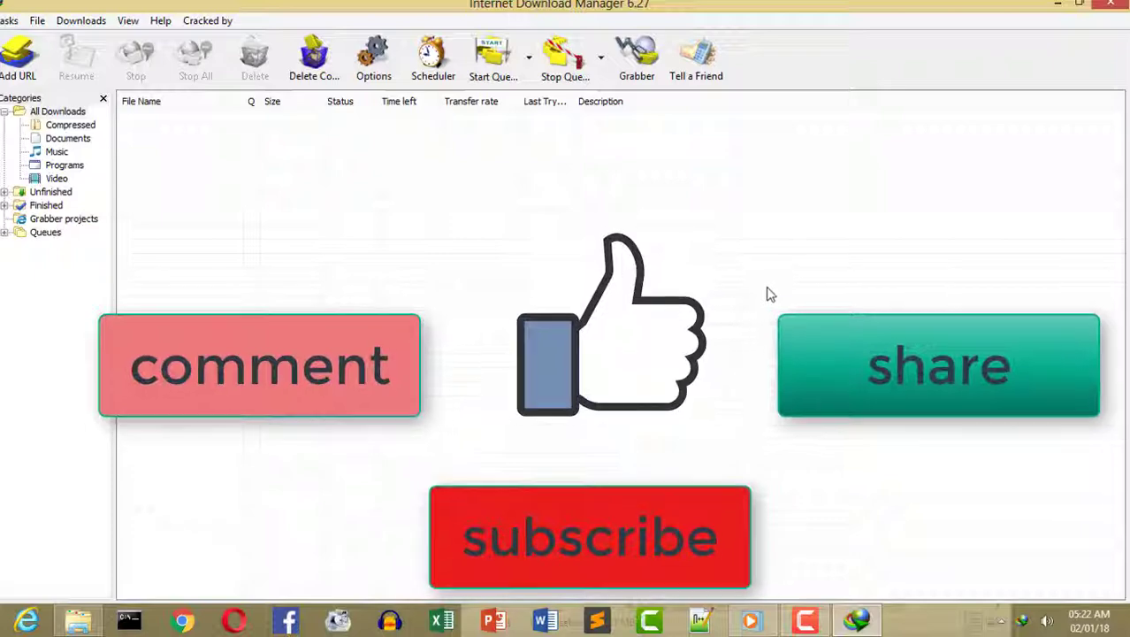
left_click(1105, 5)
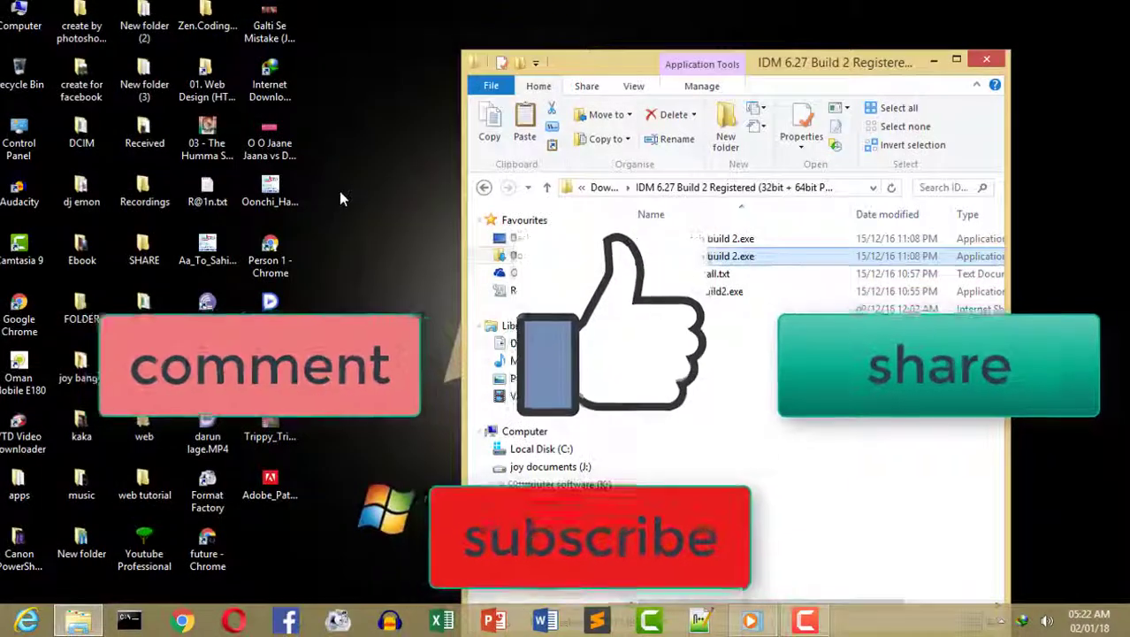
- Close the IDM 6.27 Build 2 folder window and refresh the desktop
right_click(339, 192)
left_click(393, 240)
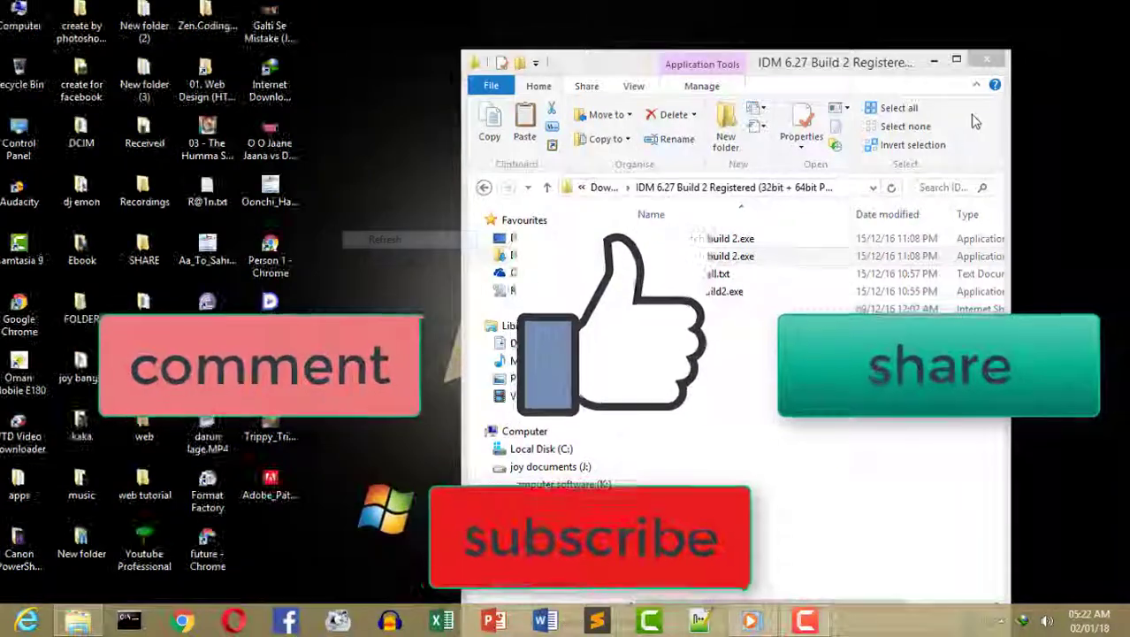
left_click(986, 60)
right_click(770, 142)
left_click(797, 184)
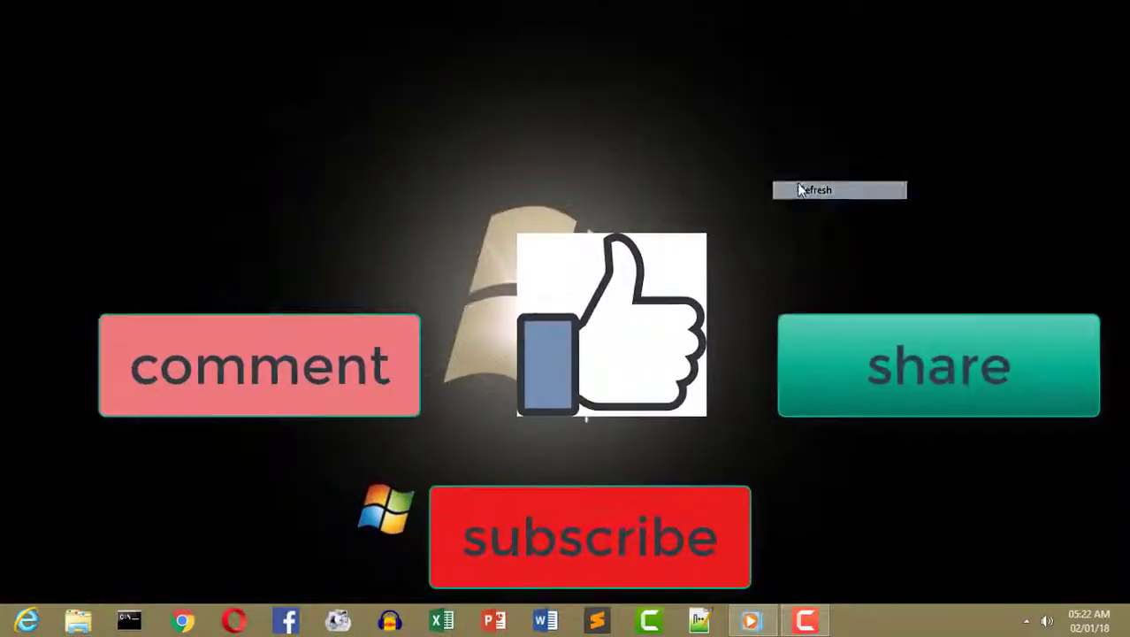